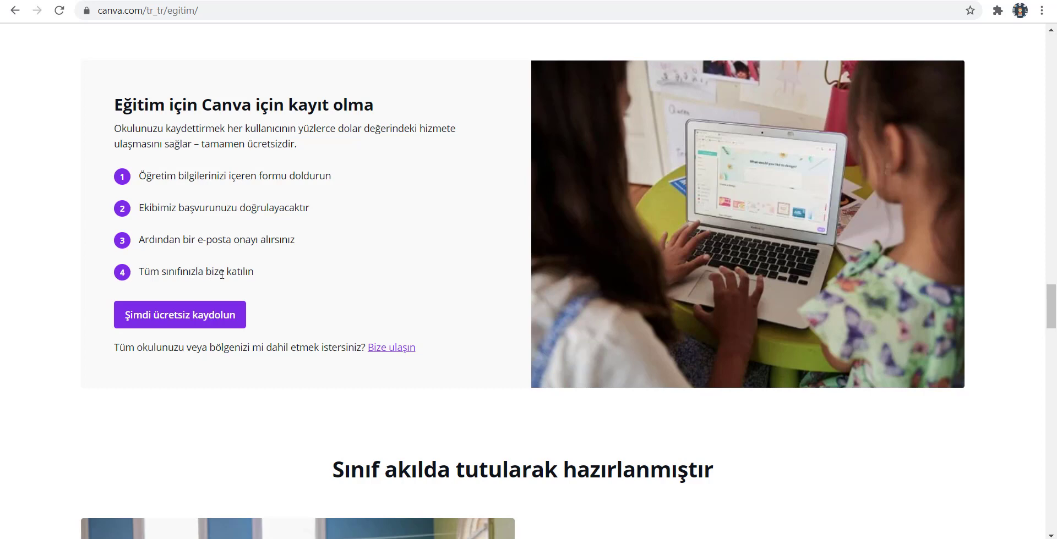
Start the free Canva for Education sign-up and follow the link to apply for an education account.
{"action": "left_click", "coordinate": [184, 316]}
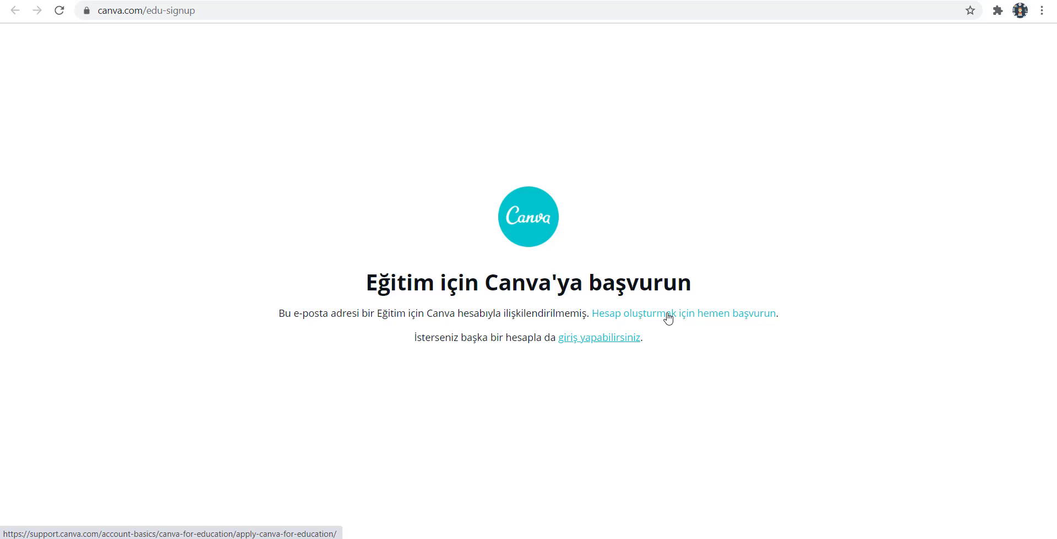
{"action": "left_click", "coordinate": [668, 318]}
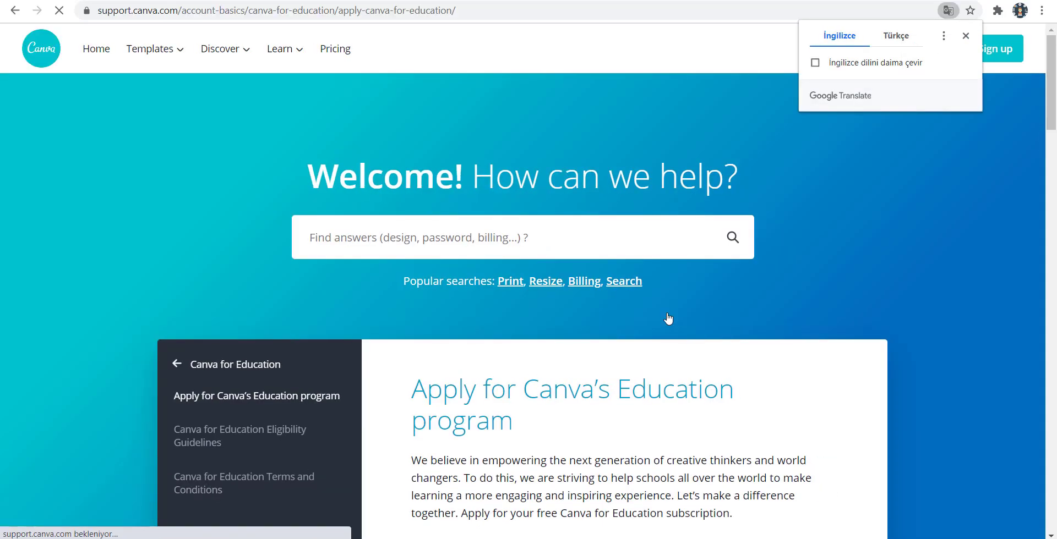
Dismiss the Google Translate offer and scroll the help article down to the empty application form.
{"action": "scroll", "coordinate": [822, 281], "scroll_direction": "down", "scroll_amount": 4}
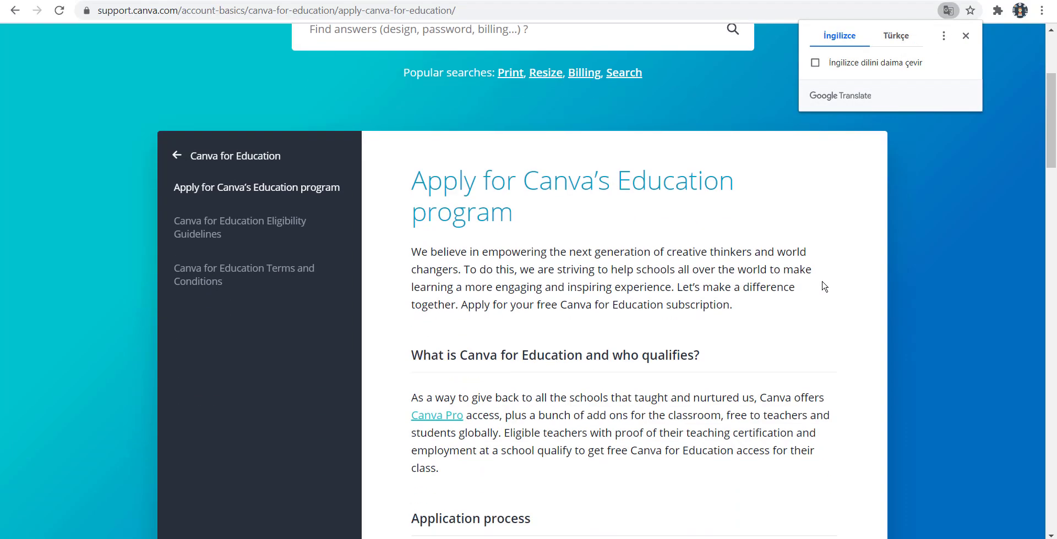
{"action": "scroll", "coordinate": [821, 285], "scroll_direction": "down", "scroll_amount": 2}
{"action": "scroll", "coordinate": [824, 284], "scroll_direction": "up", "scroll_amount": 6}
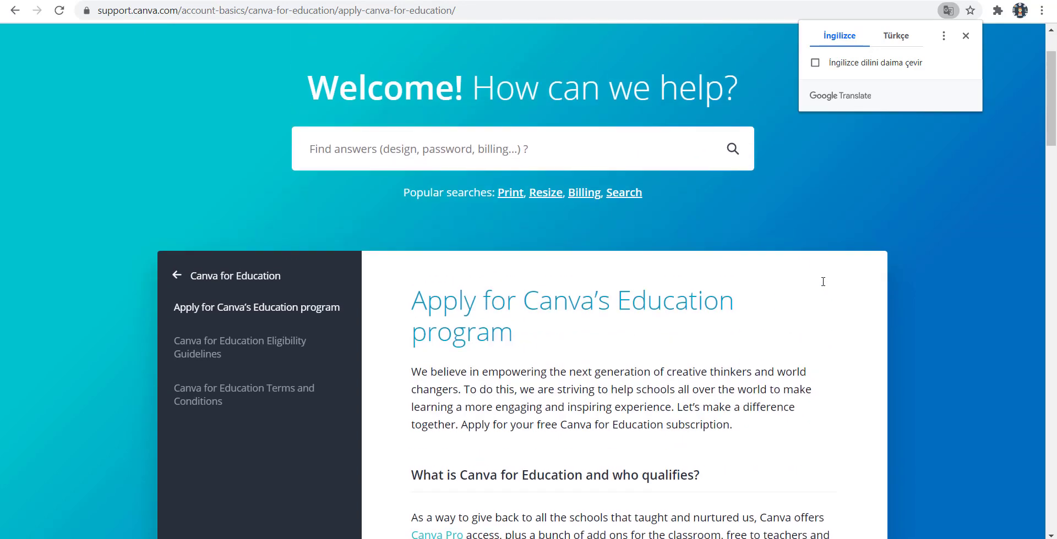
{"action": "scroll", "coordinate": [822, 282], "scroll_direction": "down", "scroll_amount": 18}
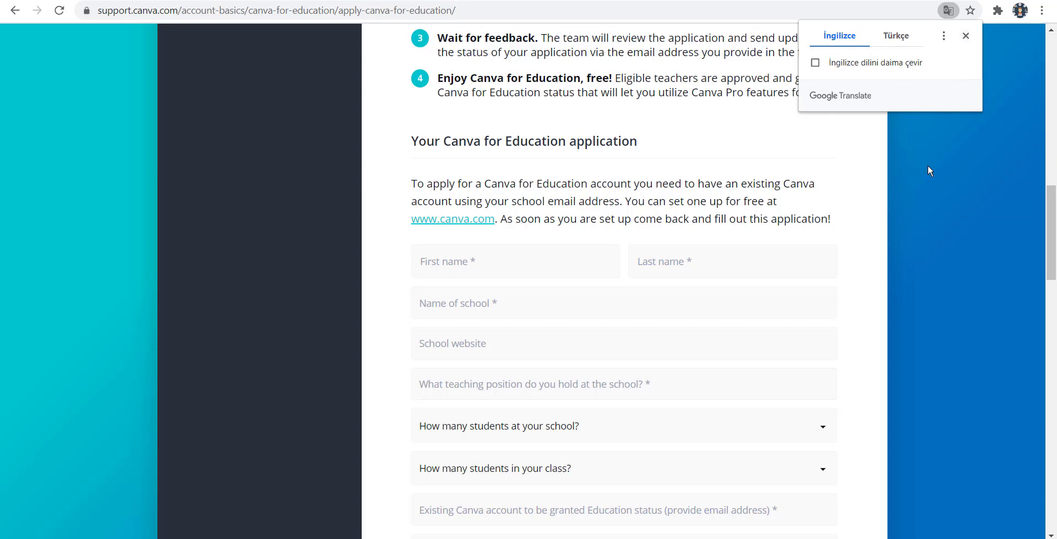
{"action": "left_click", "coordinate": [966, 36]}
{"action": "scroll", "coordinate": [962, 226], "scroll_direction": "down", "scroll_amount": 2}
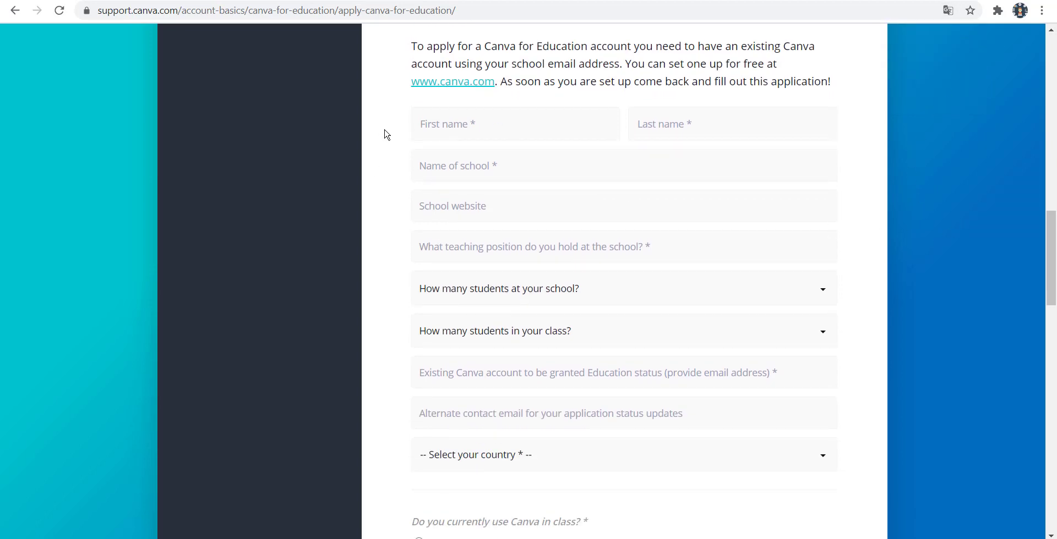
Enter the applicant's first and last name and school name 'Merkez Yunus Emre Ortaokulu'.
{"action": "left_click", "coordinate": [466, 127]}
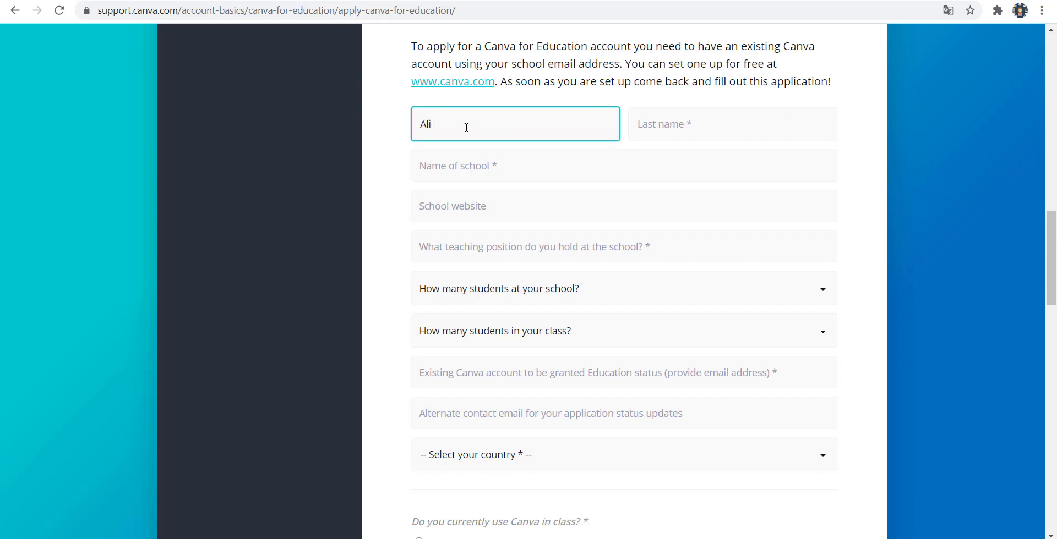
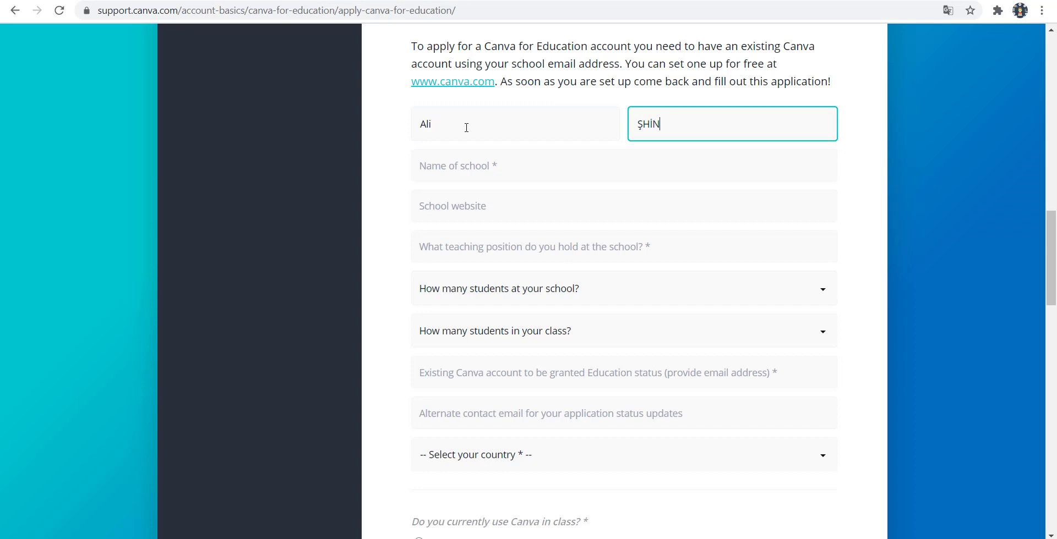
{"action": "key", "text": "Tab"}
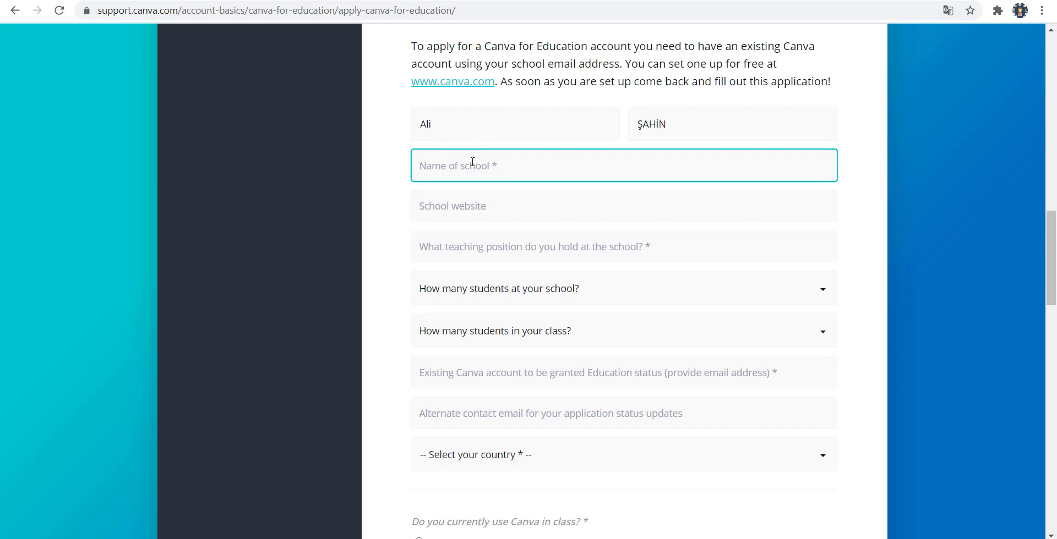
{"action": "type", "text": "Mer"}
{"action": "type", "text": "kezi"}
{"action": "key", "text": "BackSpace"}
{"action": "key", "text": "BackSpace"}
{"action": "type", "text": "z Yunus Emre Ortao"}
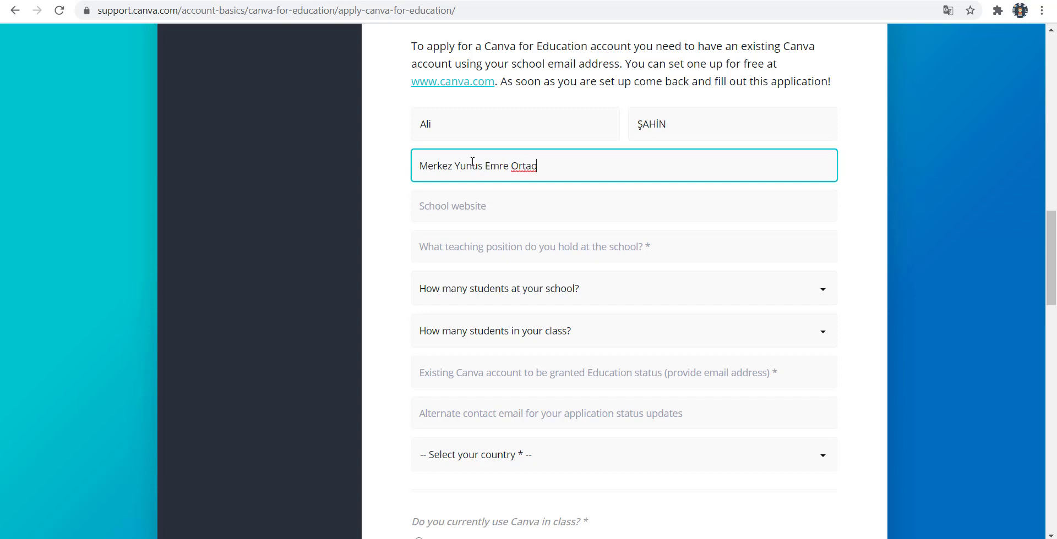
{"action": "type", "text": "kulu"}
Paste the school's website and enter teaching position 'Bilişim Teknolojileri'.
{"action": "left_click", "coordinate": [467, 207]}
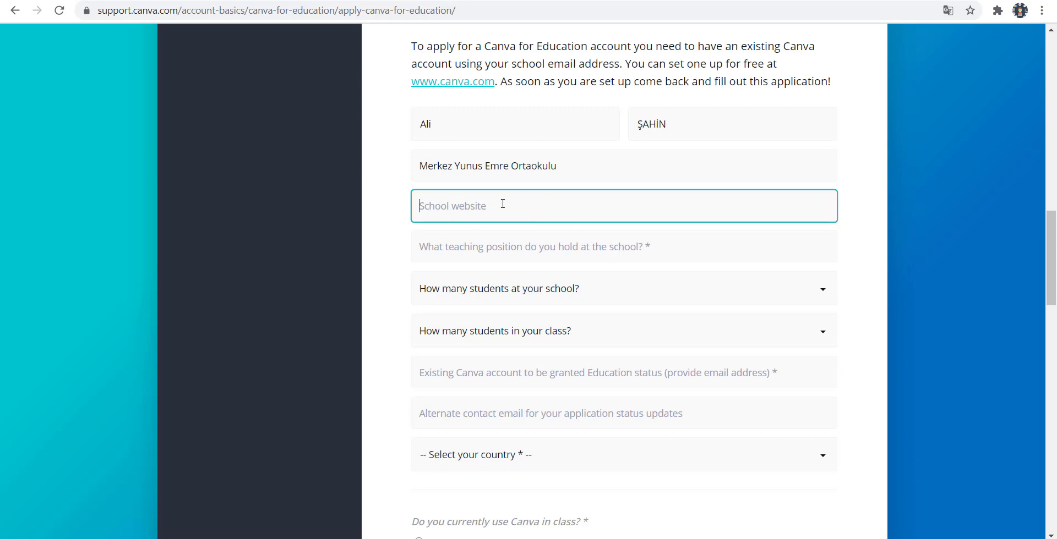
{"action": "type", "text": "http://merkezyunusemreortaokulu.meb.k12.tr/"}
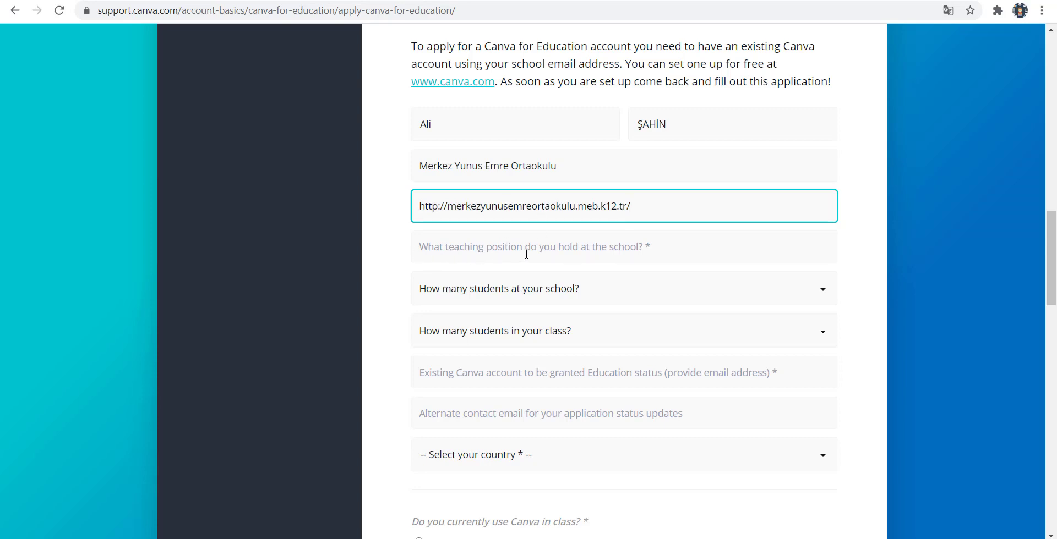
{"action": "left_click", "coordinate": [596, 246]}
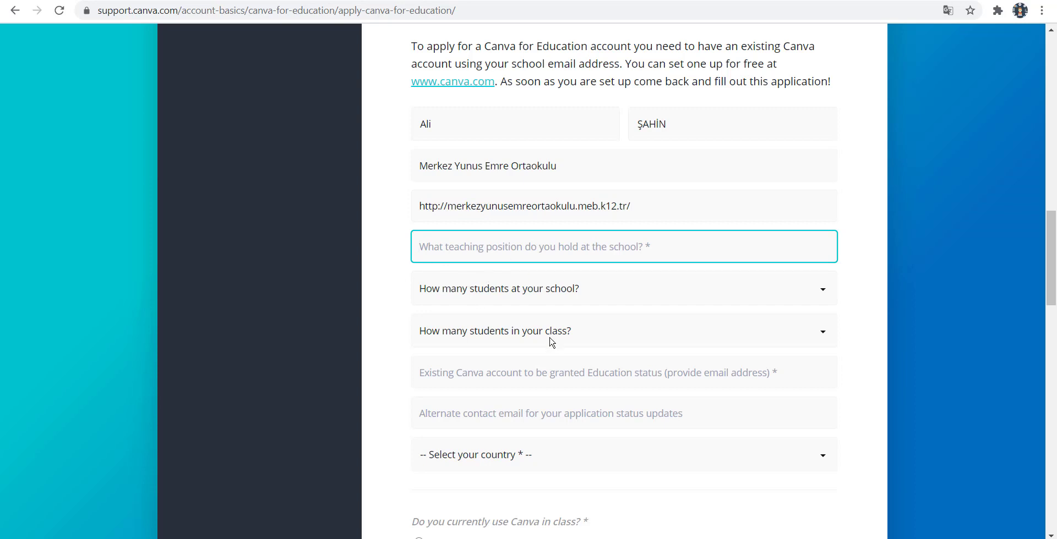
{"action": "type", "text": "Bilişim"}
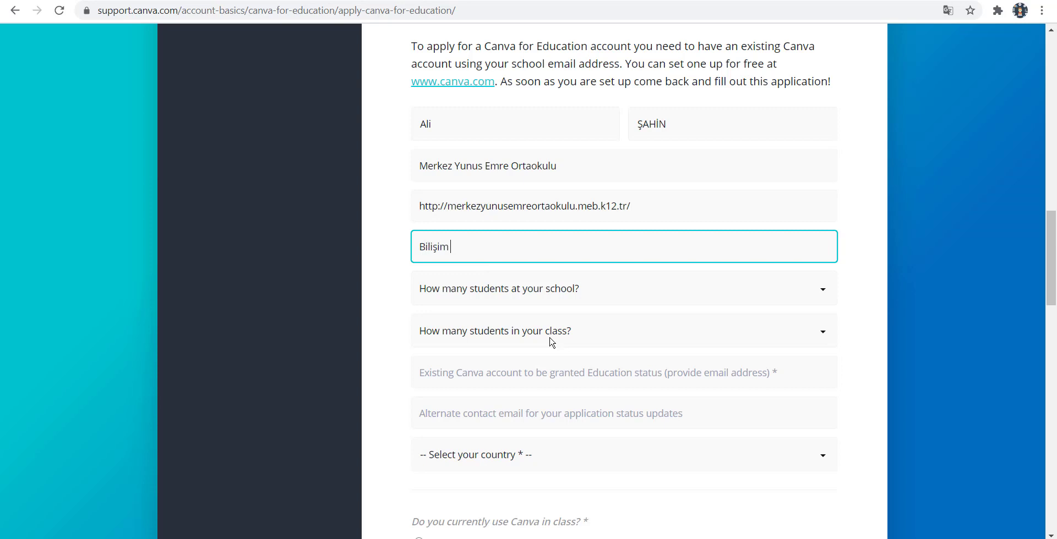
{"action": "type", "text": " Teknolohjileri"}
Choose 500 - 1,999 students at the school and 20 - 30 students per class.
{"action": "left_click", "coordinate": [542, 294]}
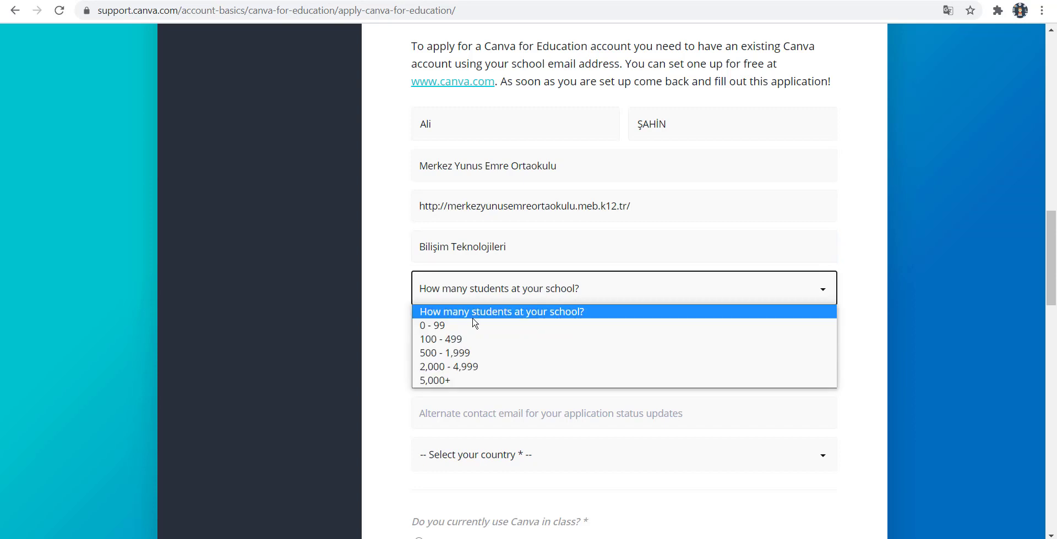
{"action": "left_click", "coordinate": [467, 355]}
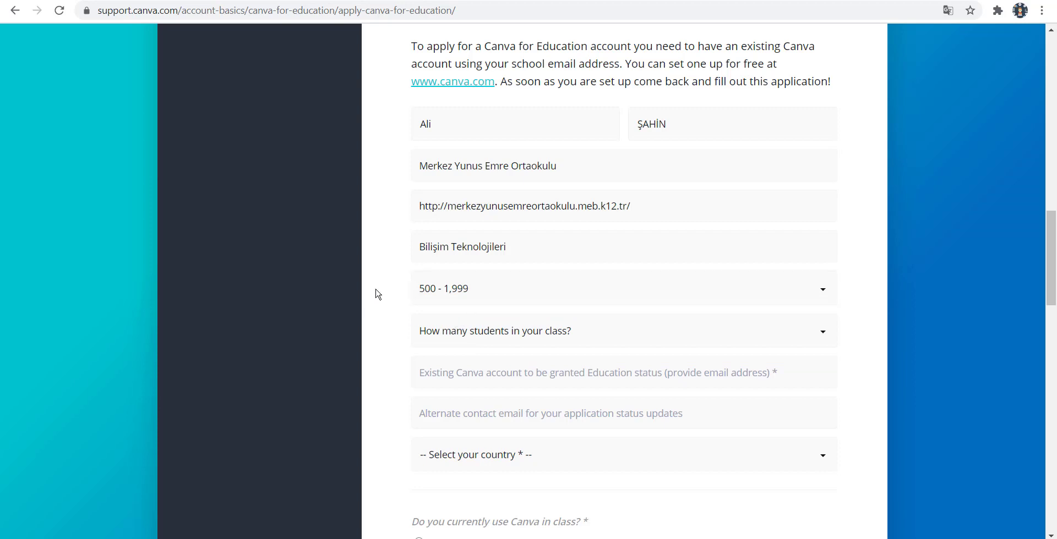
{"action": "scroll", "coordinate": [376, 294], "scroll_direction": "down", "scroll_amount": 1}
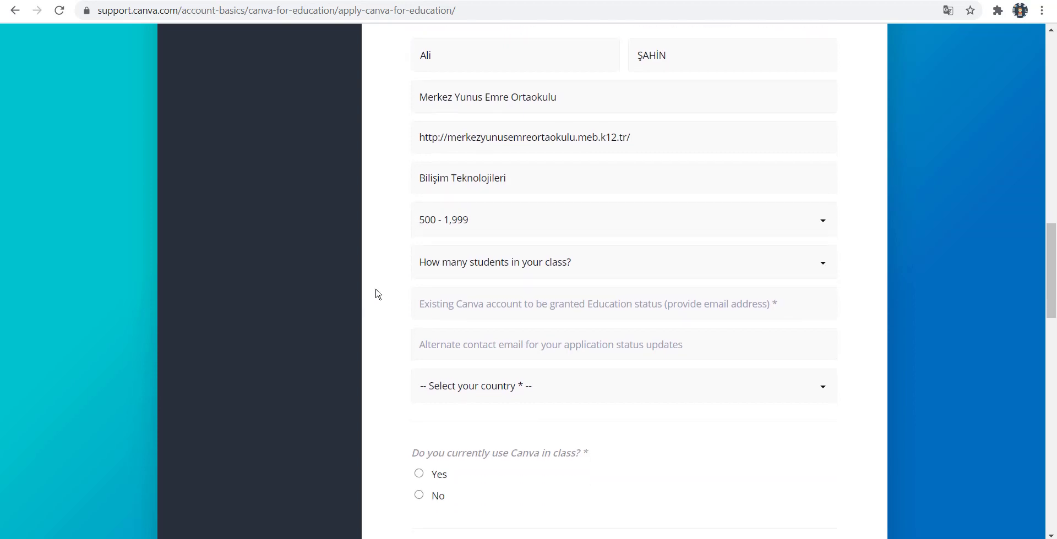
{"action": "left_click", "coordinate": [492, 269]}
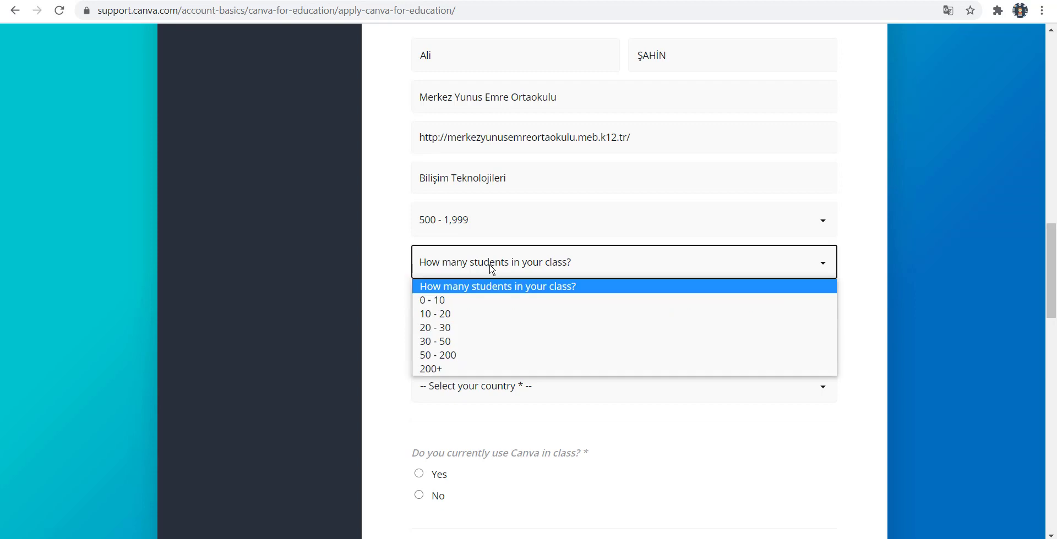
{"action": "left_click", "coordinate": [464, 327]}
{"action": "left_click", "coordinate": [387, 300]}
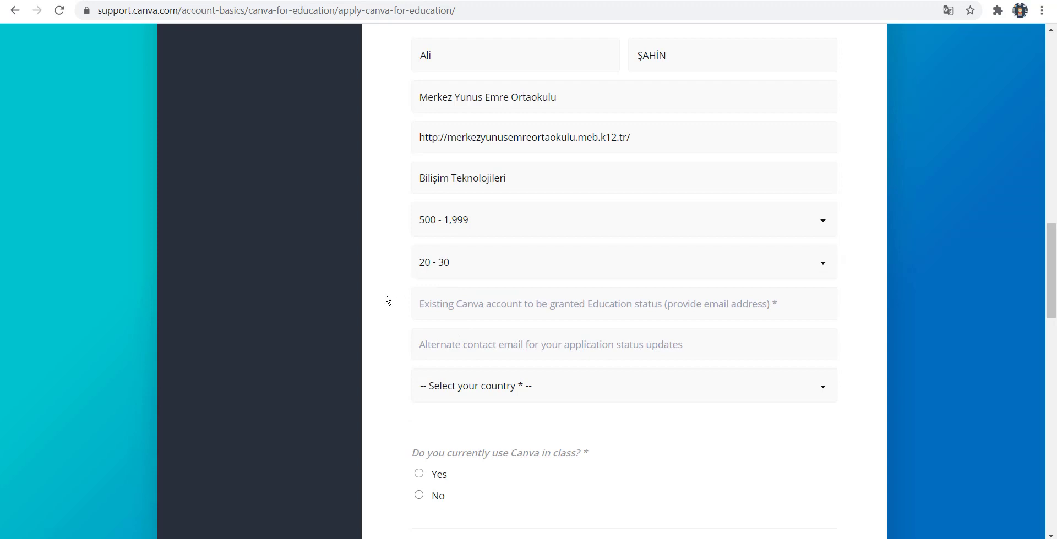
{"action": "scroll", "coordinate": [387, 300], "scroll_direction": "down", "scroll_amount": 3}
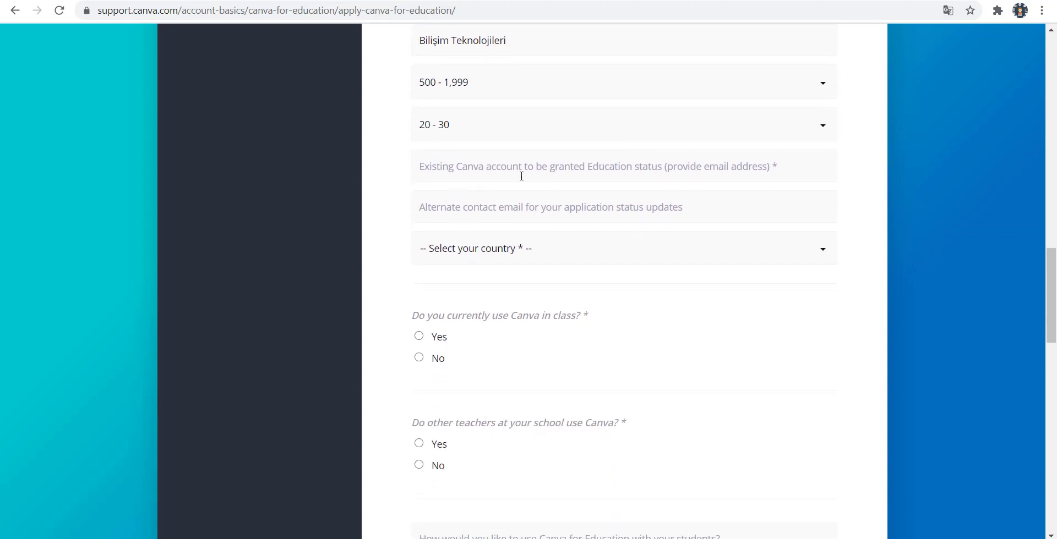
Enter the applicant's existing Canva account e-mail address in the account email field.
{"action": "left_click", "coordinate": [477, 165]}
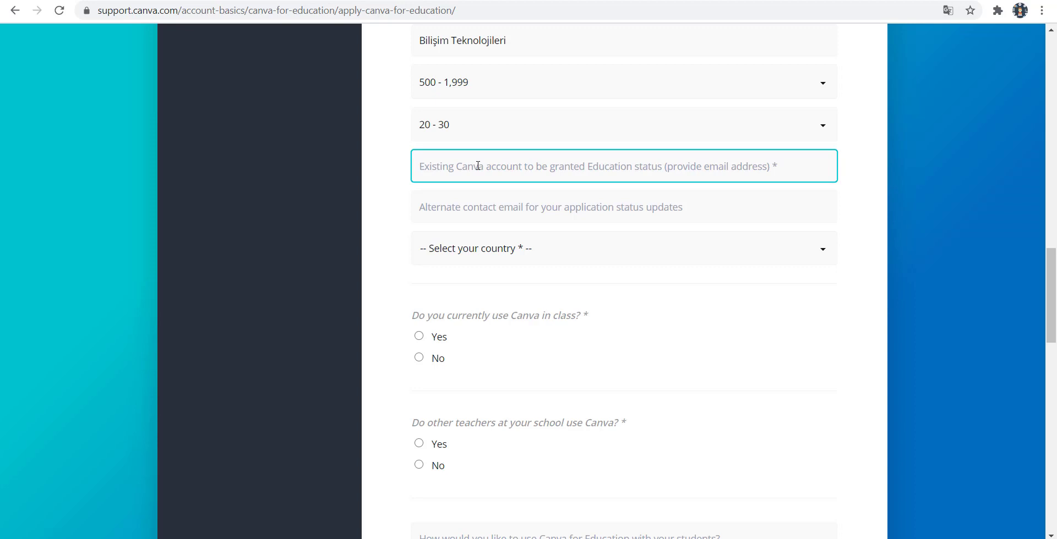
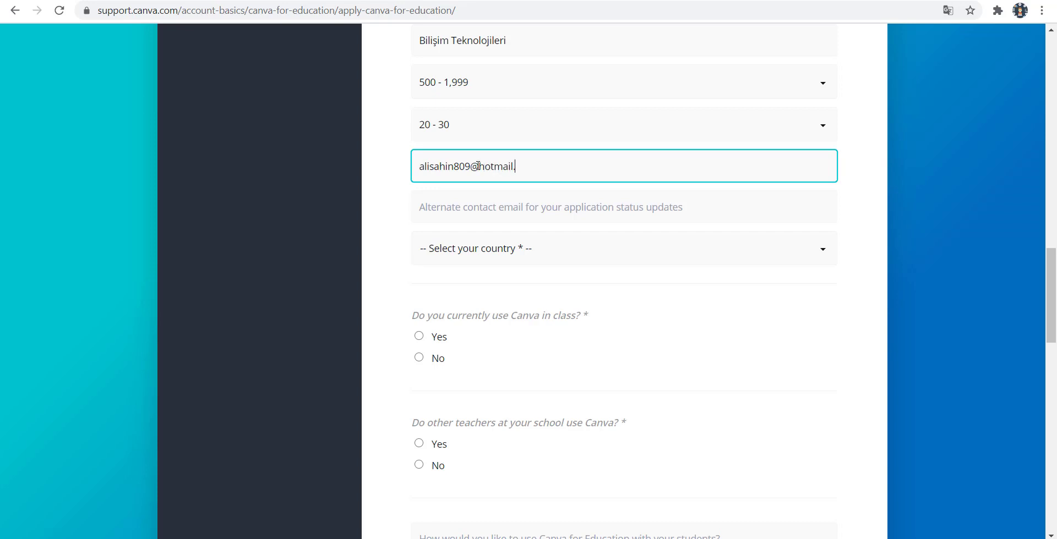
{"action": "left_click", "coordinate": [577, 211]}
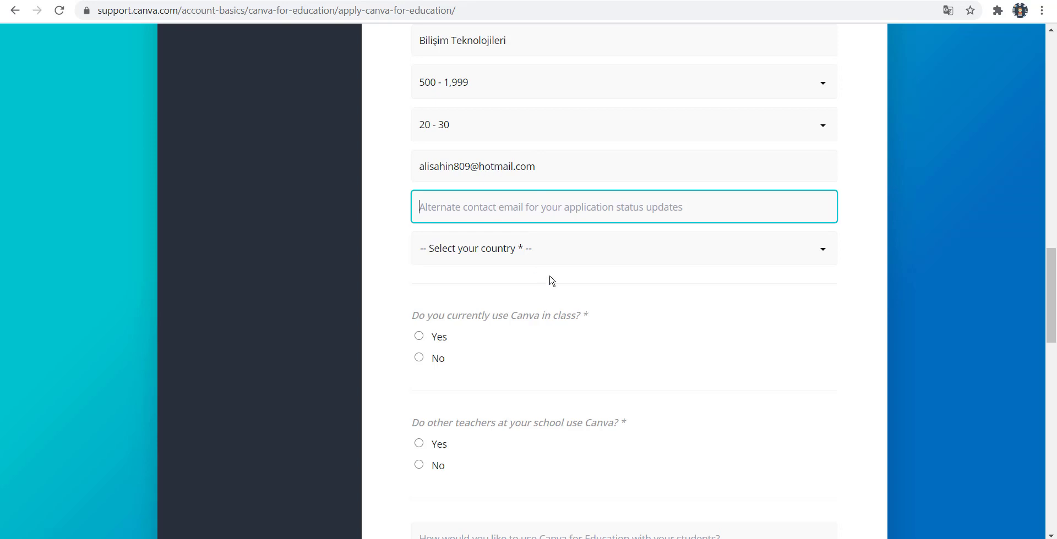
{"action": "scroll", "coordinate": [549, 281], "scroll_direction": "down", "scroll_amount": 1}
{"action": "scroll", "coordinate": [563, 232], "scroll_direction": "down", "scroll_amount": 1}
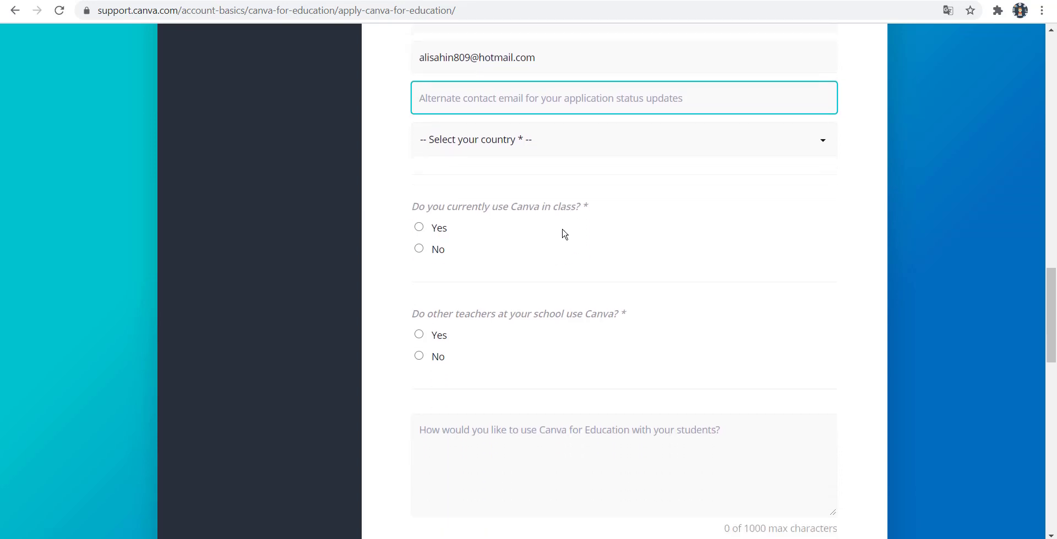
Select Turkey as the applicant's country.
{"action": "left_click", "coordinate": [501, 119]}
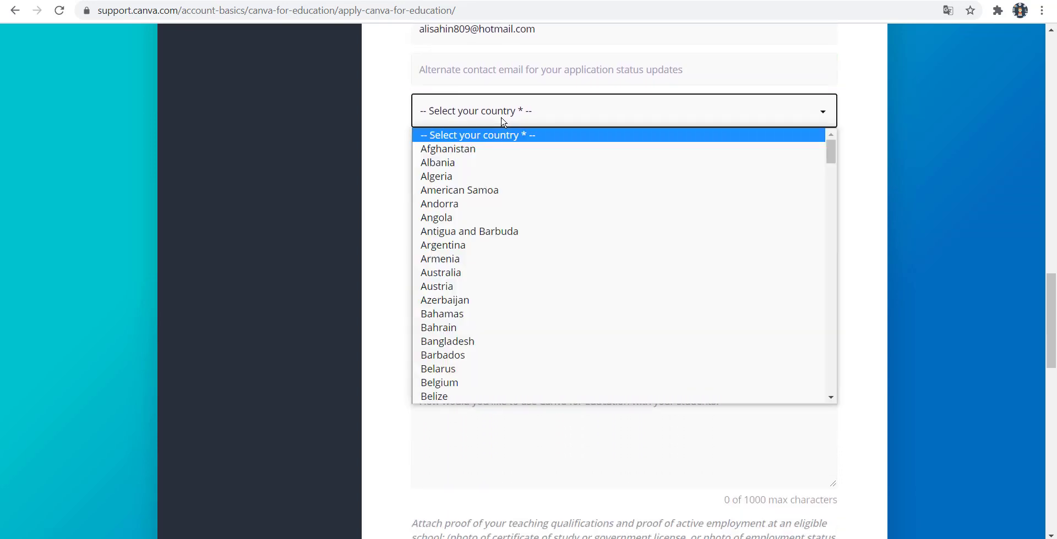
{"action": "key", "text": "t"}
{"action": "key", "text": "Down"}
{"action": "key", "text": "Up"}
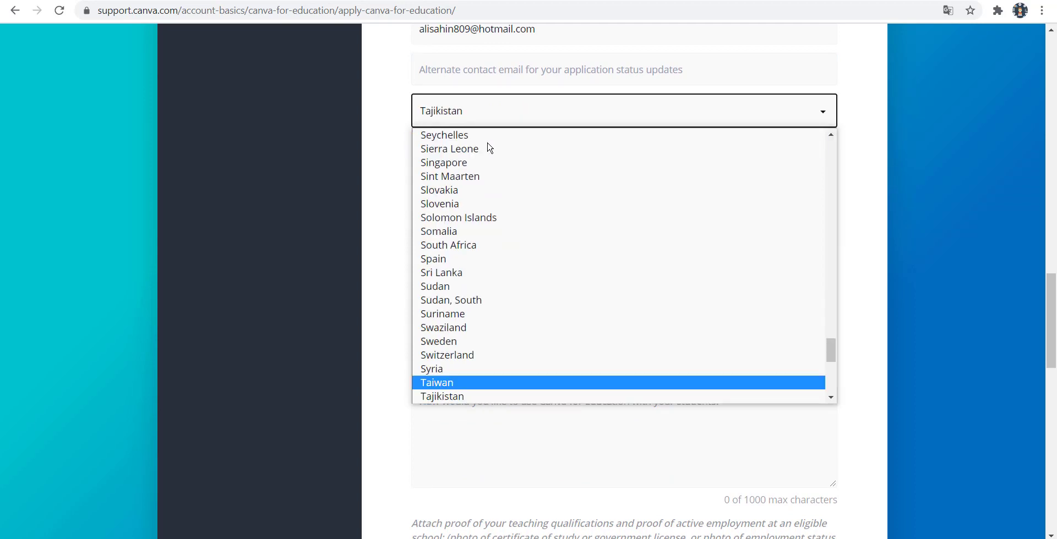
{"action": "key", "text": "Down"}
{"action": "key", "text": "Down"}
{"action": "key", "text": "Down"}
{"action": "key", "text": "Down"}
{"action": "key", "text": "Down"}
{"action": "key", "text": "Down"}
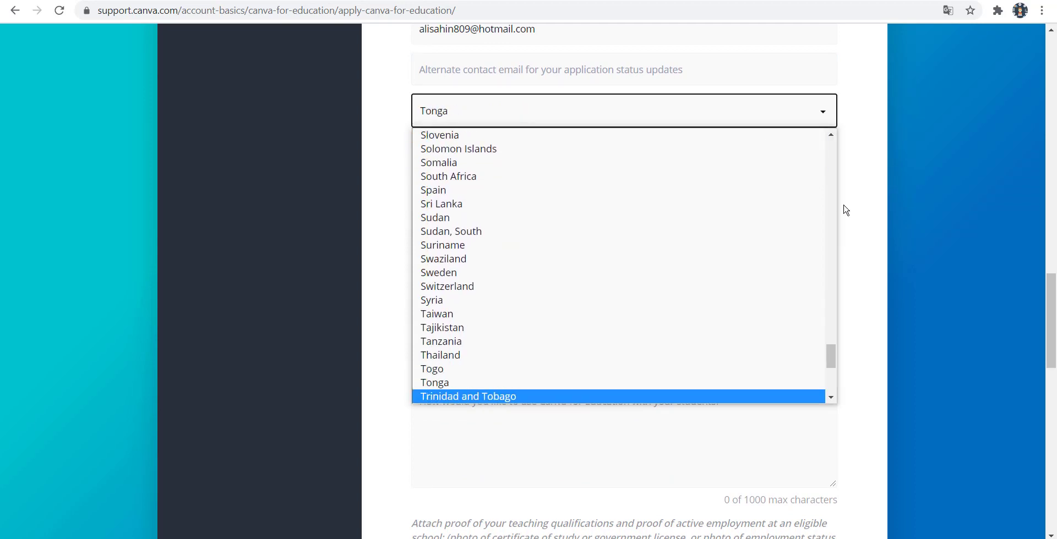
{"action": "key", "text": "Down"}
{"action": "key", "text": "Down"}
{"action": "key", "text": "Down"}
{"action": "left_click", "coordinate": [484, 389]}
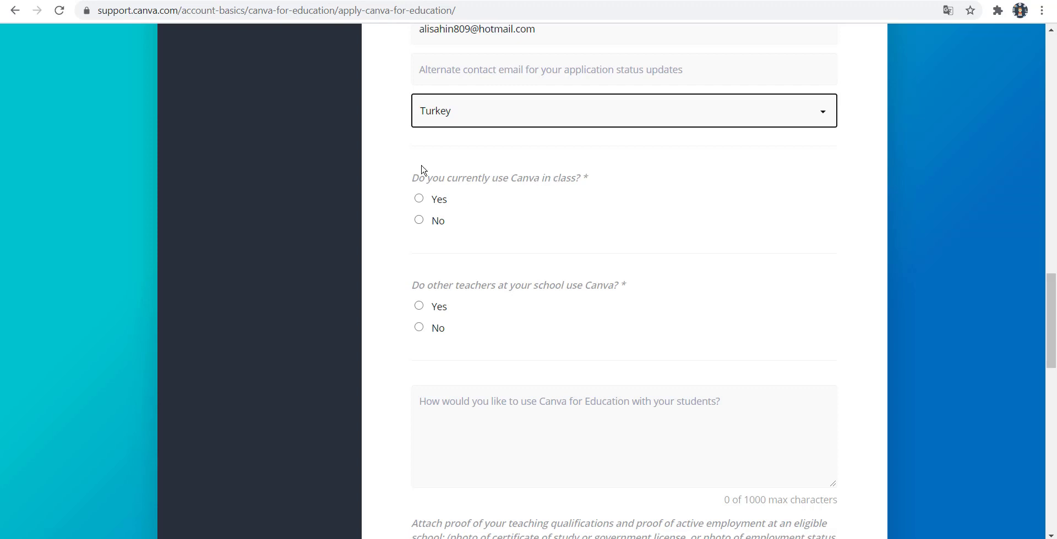
Answer Yes to using Canva in class and to other teachers using Canva.
{"action": "left_click", "coordinate": [420, 198]}
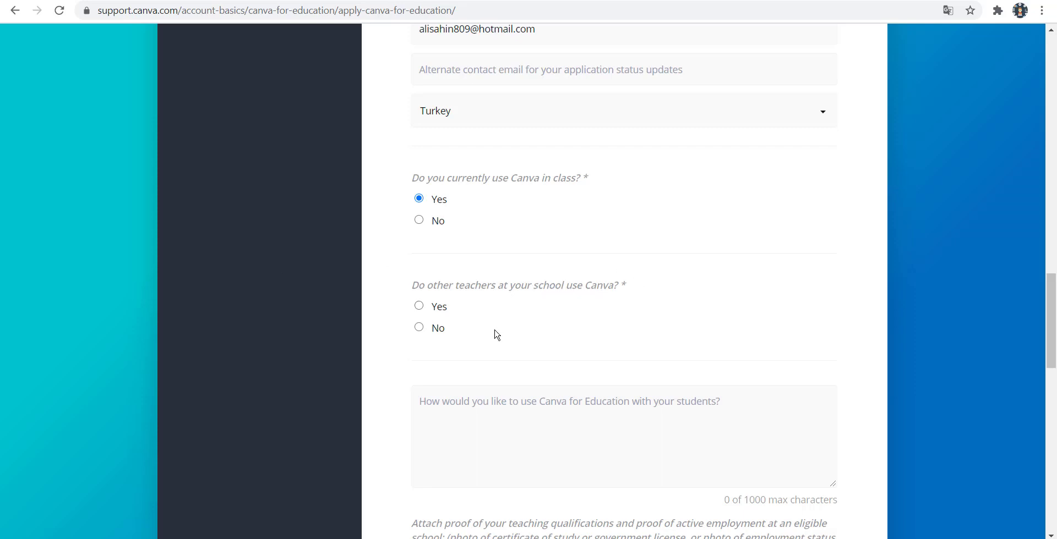
{"action": "left_click", "coordinate": [420, 306]}
{"action": "scroll", "coordinate": [701, 259], "scroll_direction": "down", "scroll_amount": 2}
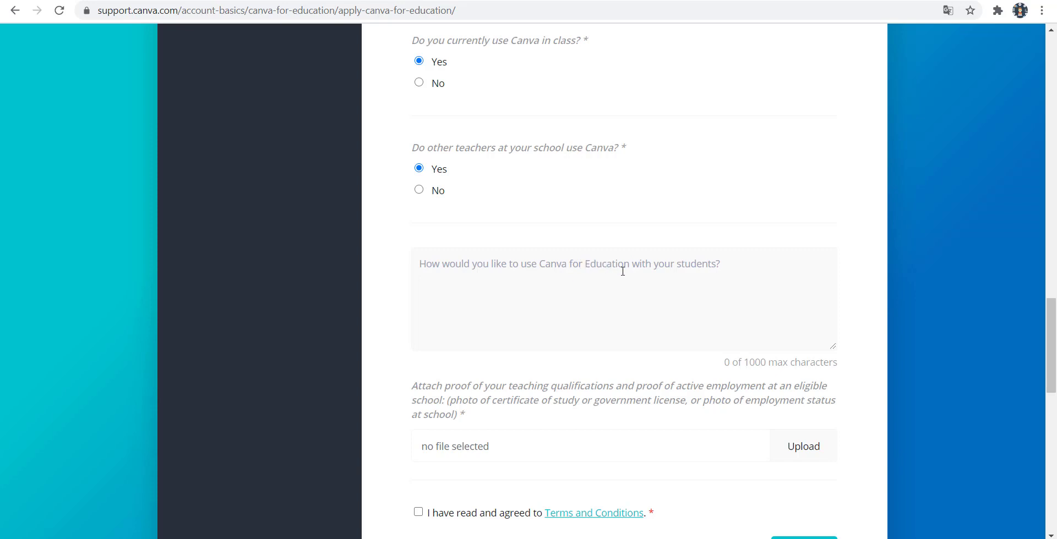
Enter 'Grafik tasarımı' as how Canva for Education will be used with students.
{"action": "left_click", "coordinate": [576, 263]}
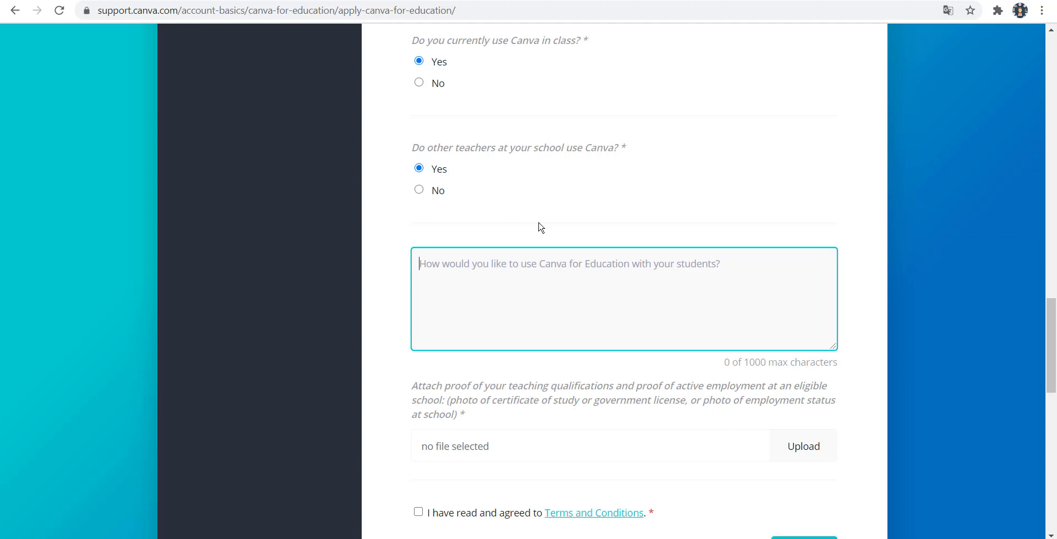
{"action": "type", "text": "Gra"}
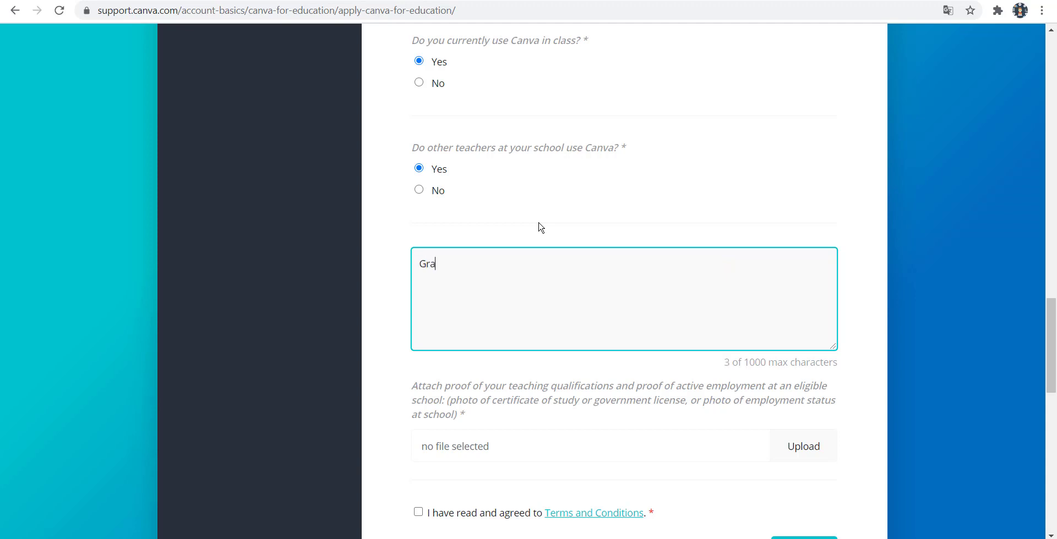
{"action": "type", "text": "fik tasarımı"}
{"action": "scroll", "coordinate": [541, 227], "scroll_direction": "down", "scroll_amount": 4}
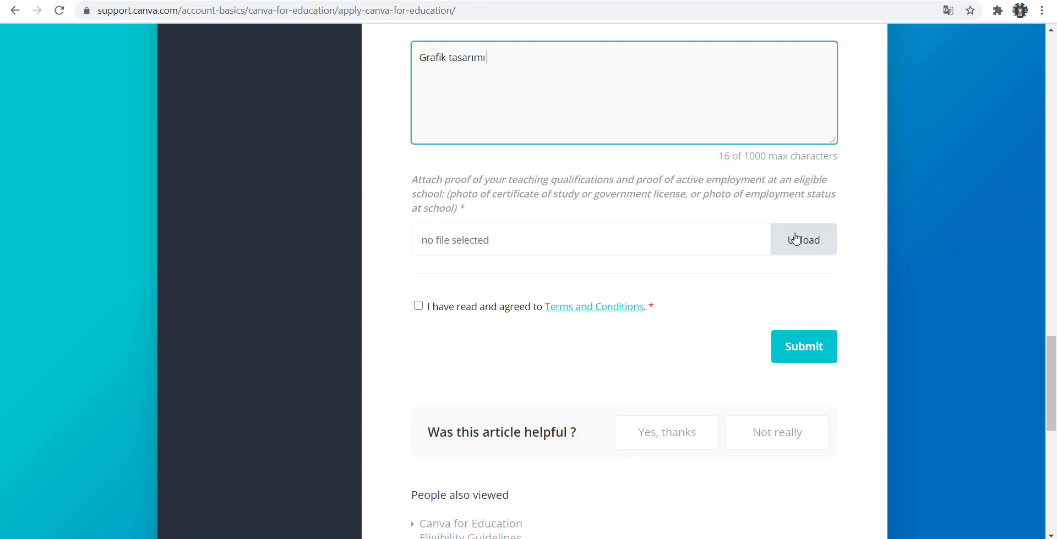
Upload kimlik.pdf from the Desktop (Masaüstü) as proof of employment.
{"action": "left_click", "coordinate": [798, 241]}
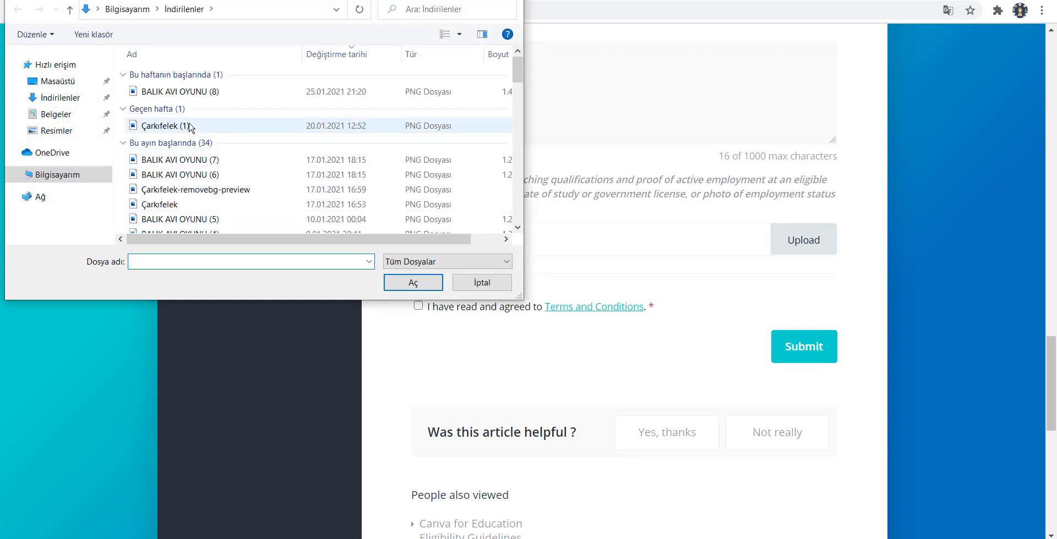
{"action": "left_click", "coordinate": [55, 82]}
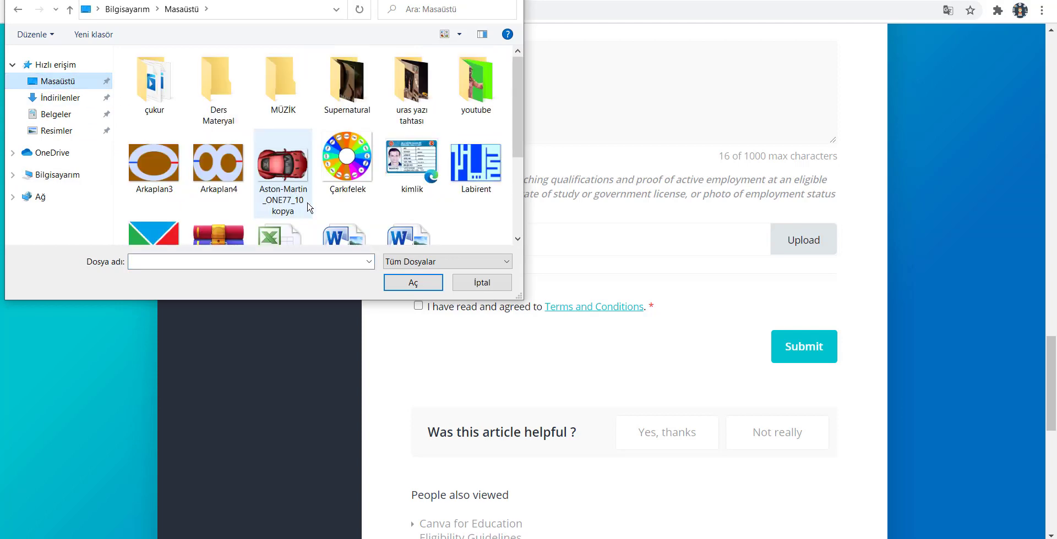
{"action": "scroll", "coordinate": [337, 175], "scroll_direction": "down", "scroll_amount": 5}
{"action": "scroll", "coordinate": [338, 174], "scroll_direction": "up", "scroll_amount": 5}
{"action": "double_click", "coordinate": [412, 165]}
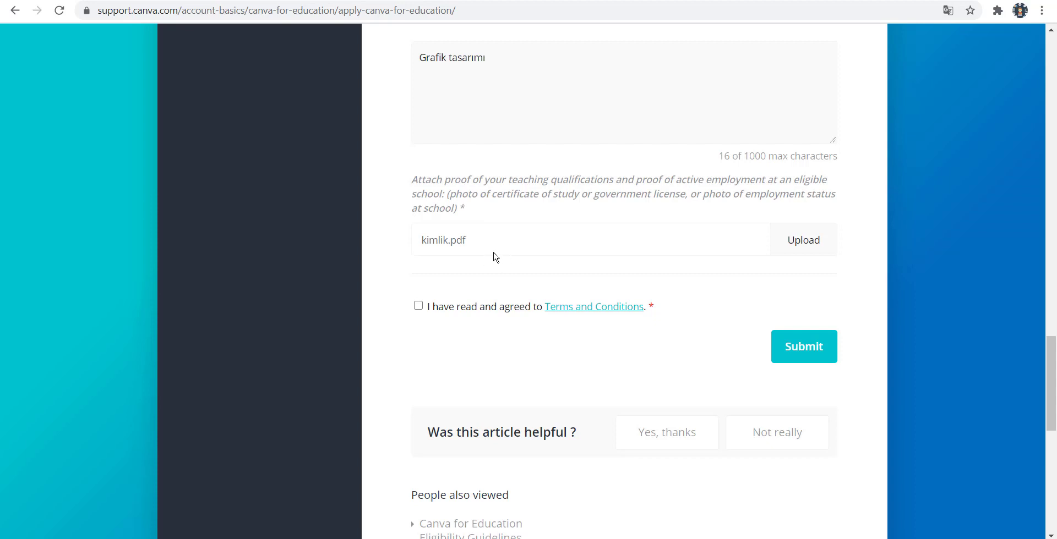
Accept the Terms and Conditions, submit the application, and scroll up to the 'Thanks for contacting us!' message.
{"action": "left_click", "coordinate": [420, 307]}
{"action": "left_click", "coordinate": [802, 349]}
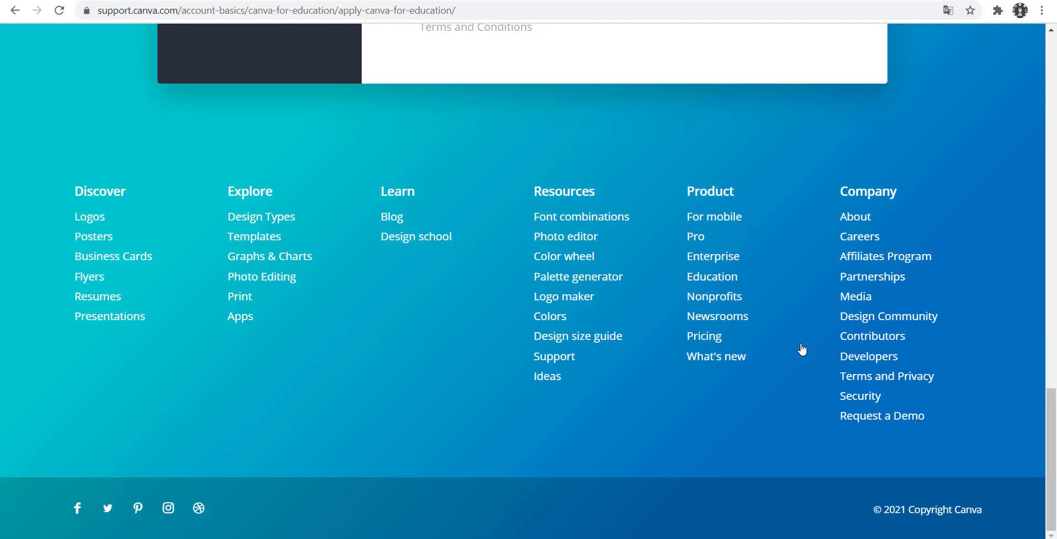
{"action": "scroll", "coordinate": [802, 349], "scroll_direction": "up", "scroll_amount": 6}
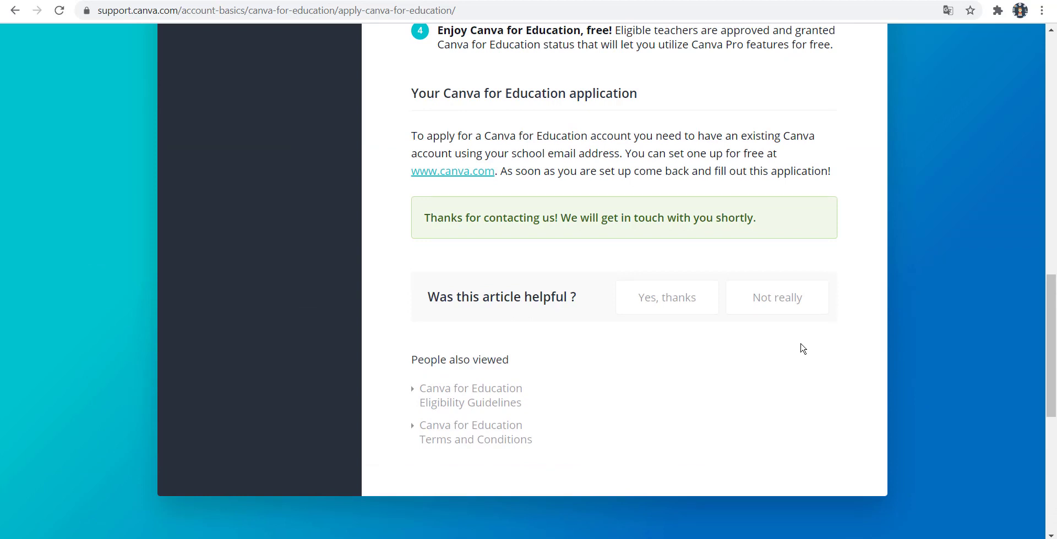
{"action": "scroll", "coordinate": [802, 349], "scroll_direction": "up", "scroll_amount": 3}
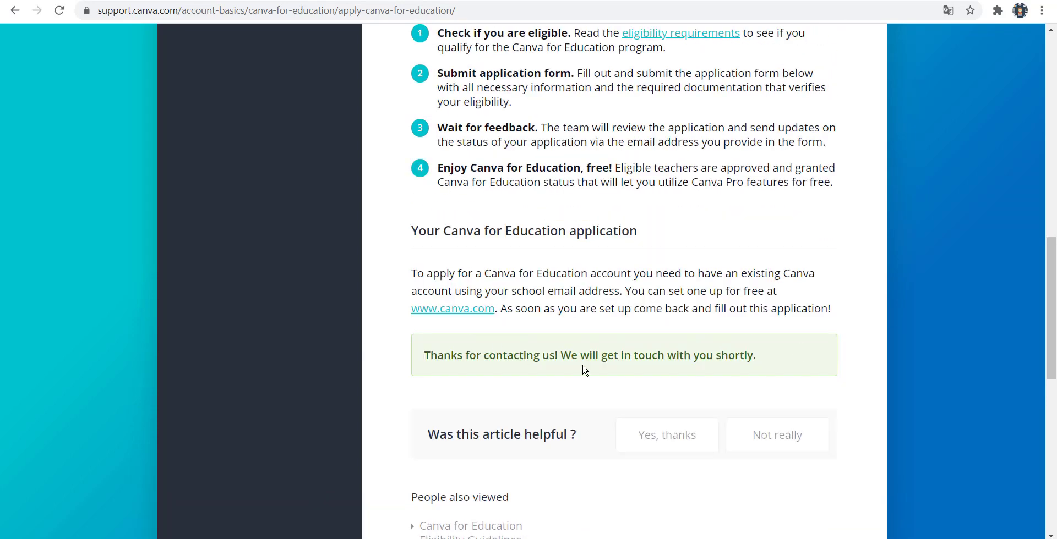